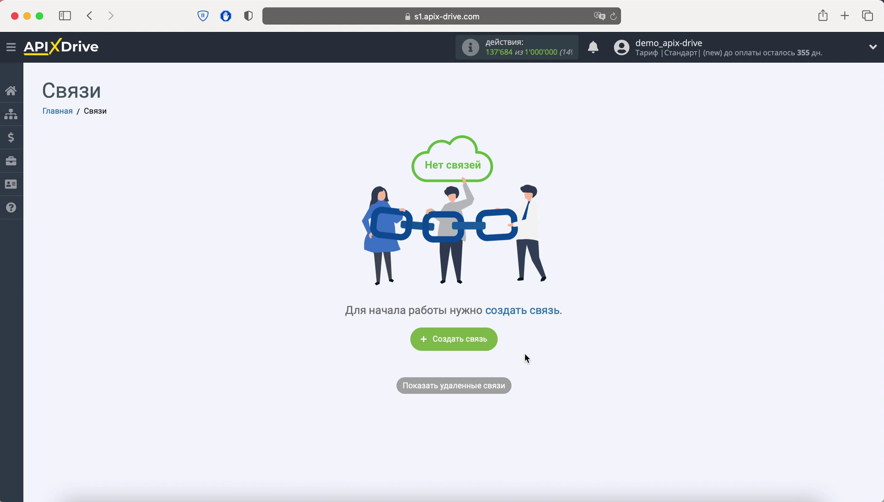
Create a new connection and set Facebook as its data source system.
{"action": "left_click", "coordinate": [485, 346]}
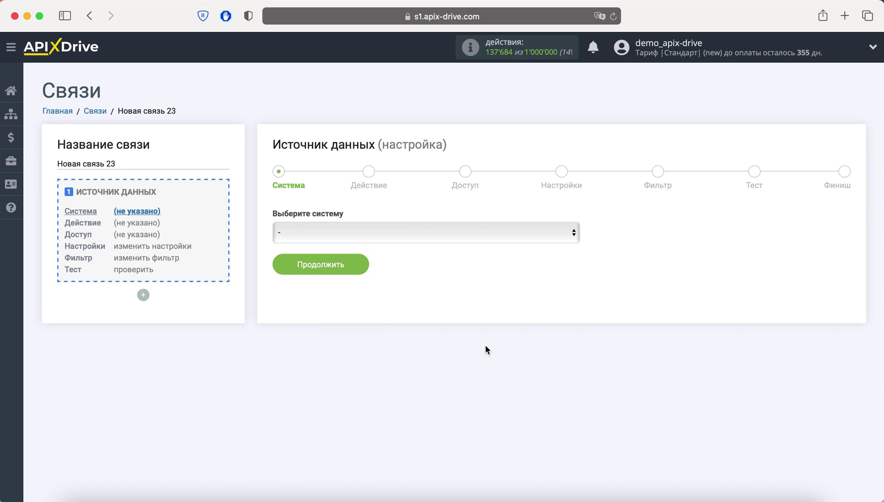
{"action": "left_click", "coordinate": [437, 233]}
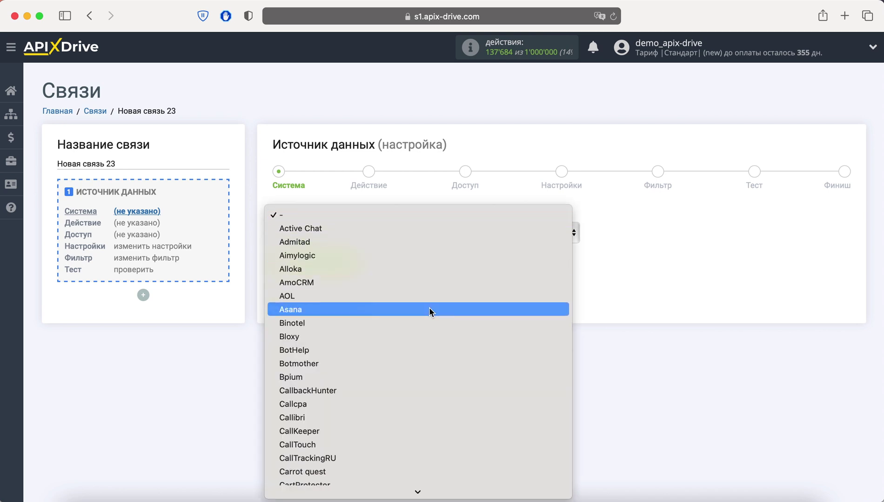
{"action": "left_click", "coordinate": [401, 472]}
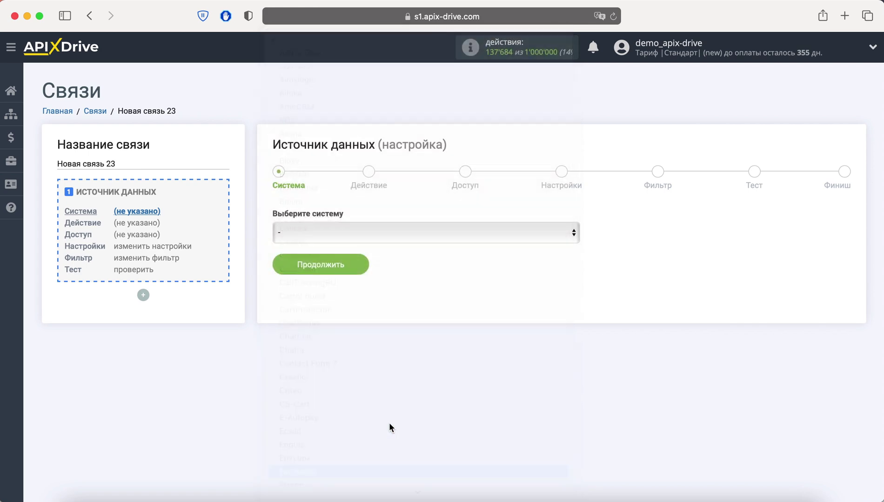
{"action": "left_click", "coordinate": [361, 272]}
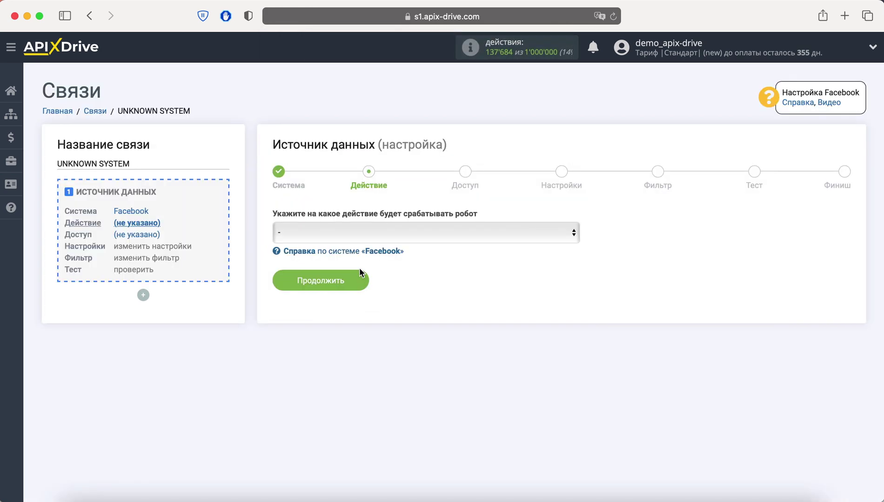
Set the Facebook source action to «Загрузить лиды» and continue to the access stage.
{"action": "left_click", "coordinate": [364, 237]}
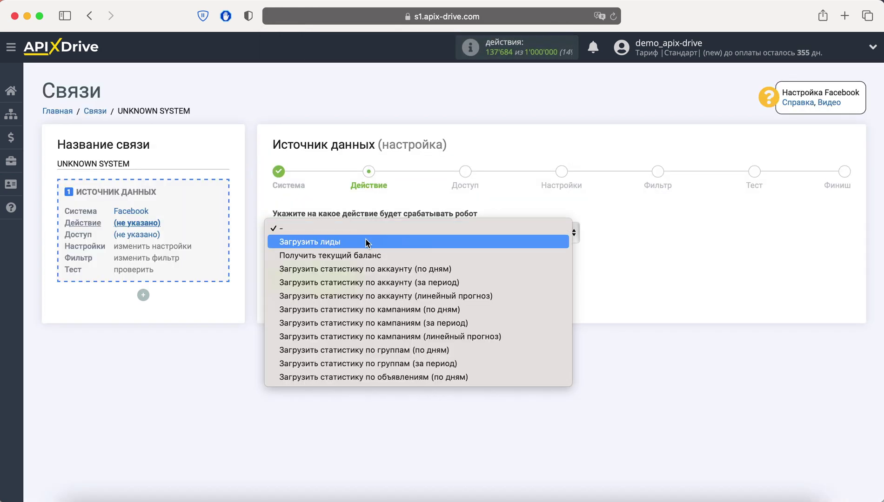
{"action": "left_click", "coordinate": [368, 242]}
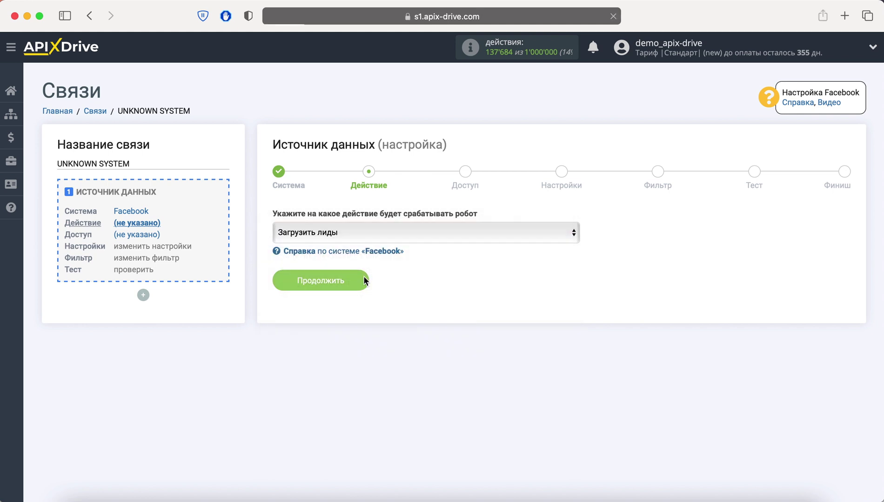
{"action": "left_click", "coordinate": [364, 277]}
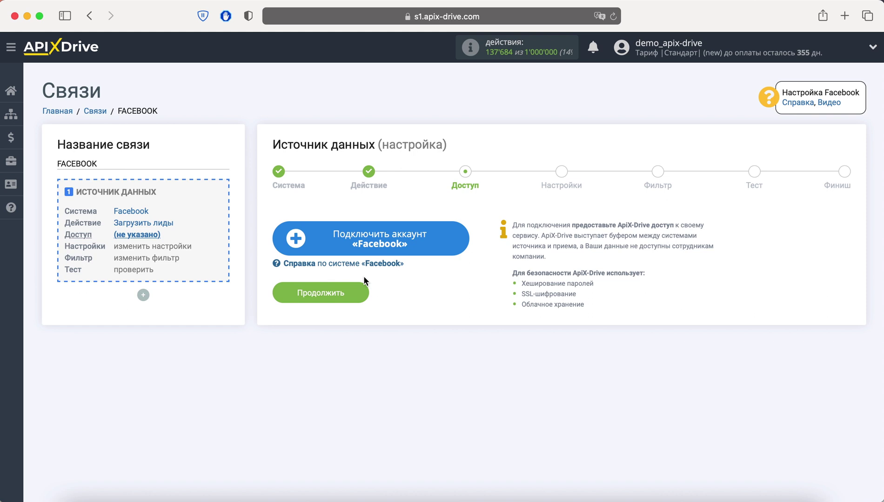
Connect a Facebook account by signing in with the prefilled login and password, and continue with that account.
{"action": "left_click", "coordinate": [359, 249]}
{"action": "left_click", "coordinate": [292, 213]}
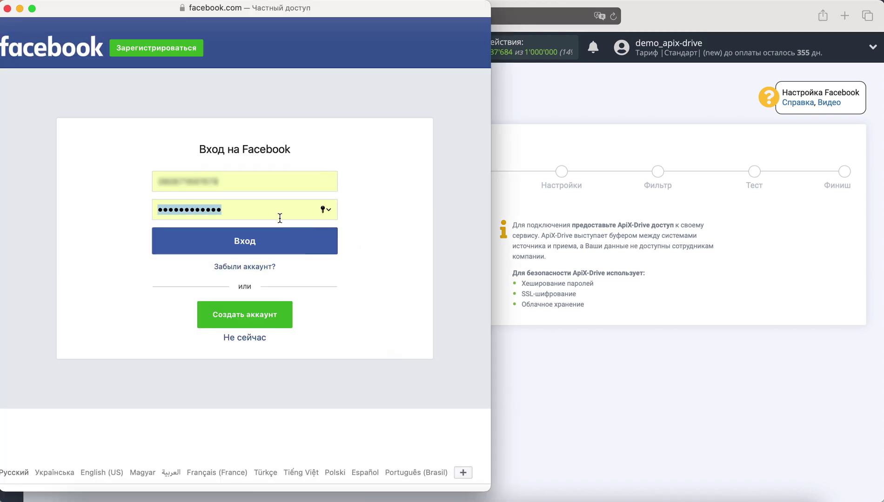
{"action": "left_click", "coordinate": [267, 241]}
{"action": "left_click", "coordinate": [319, 195]}
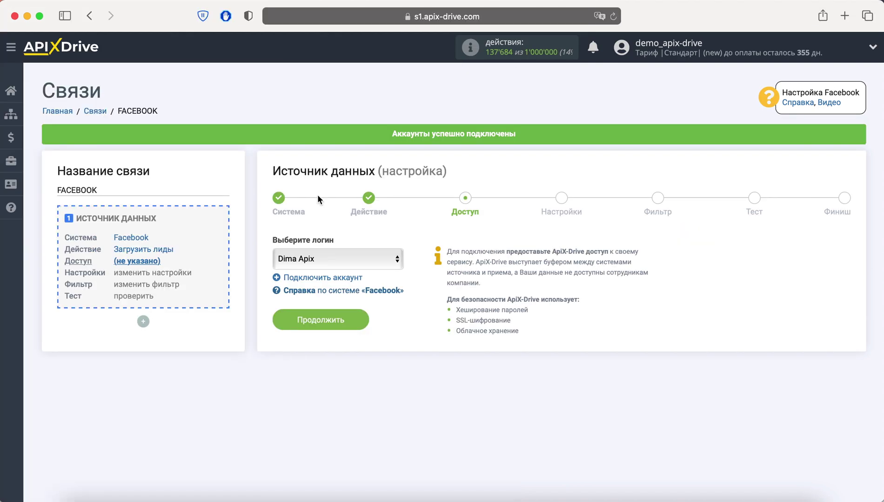
{"action": "left_click", "coordinate": [351, 324]}
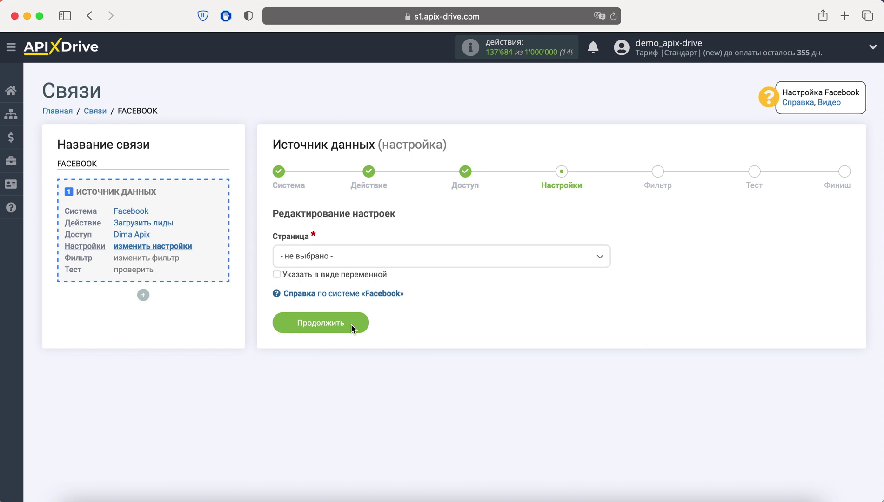
Select the «Агентство Интернет Рекламы» page and set automatic form connection to «Нет, настроить формы индивидуально».
{"action": "left_click_drag", "start_coordinate": [361, 261], "coordinate": [367, 314]}
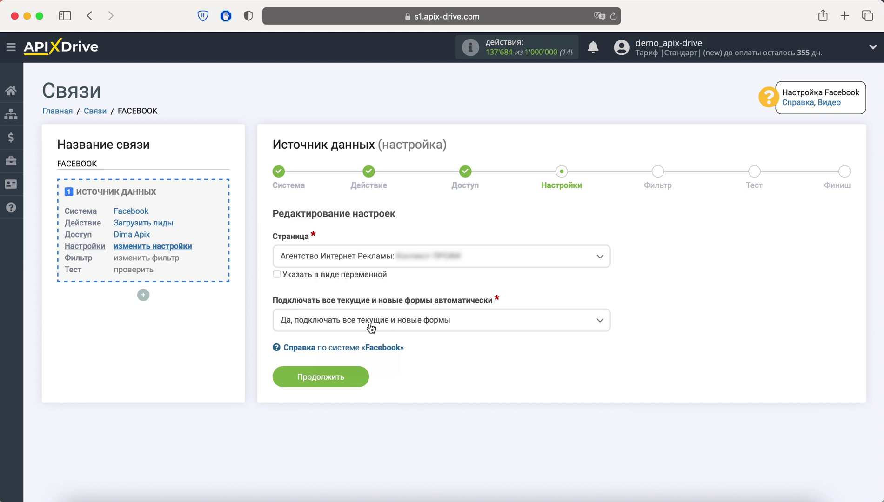
{"action": "left_click", "coordinate": [370, 329]}
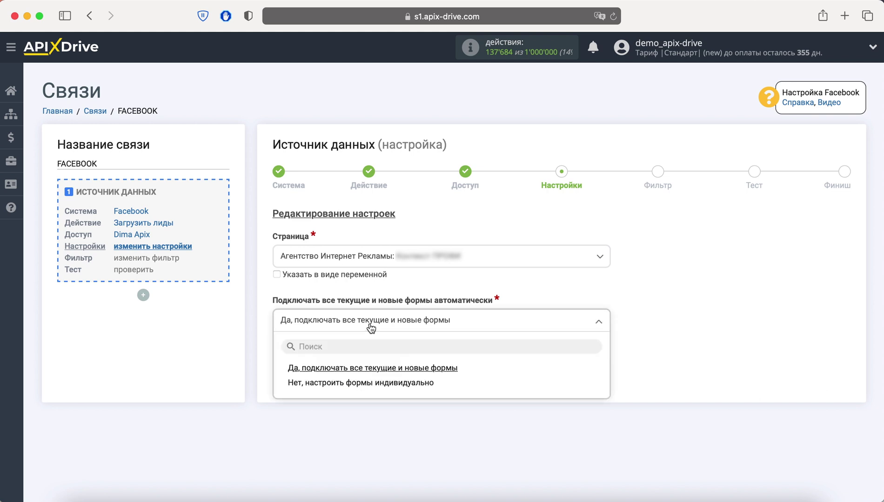
{"action": "left_click", "coordinate": [357, 387]}
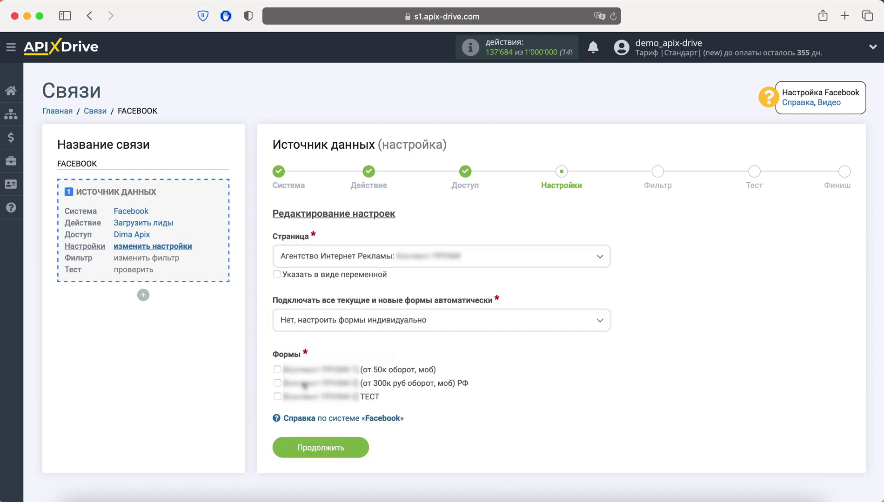
Include all three listed lead forms in the Facebook source and save the source settings.
{"action": "left_click", "coordinate": [276, 370]}
{"action": "left_click", "coordinate": [277, 383]}
{"action": "left_click", "coordinate": [277, 397]}
{"action": "left_click", "coordinate": [348, 444]}
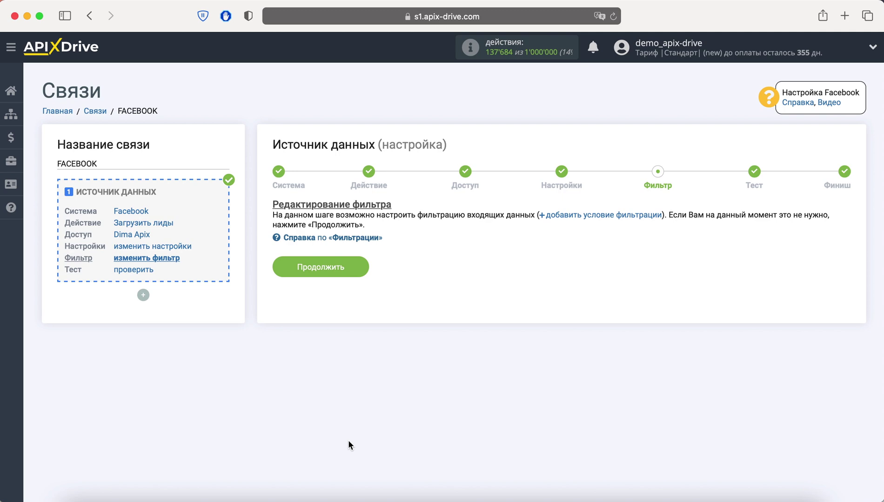
Finish the Facebook source without any filter, accepting the test data, and start setting up the data destination.
{"action": "left_click", "coordinate": [351, 266]}
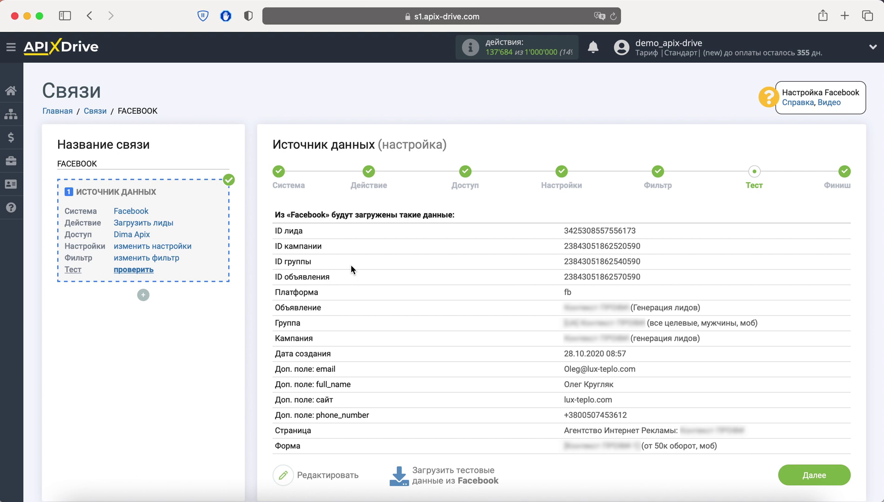
{"action": "left_click", "coordinate": [796, 475]}
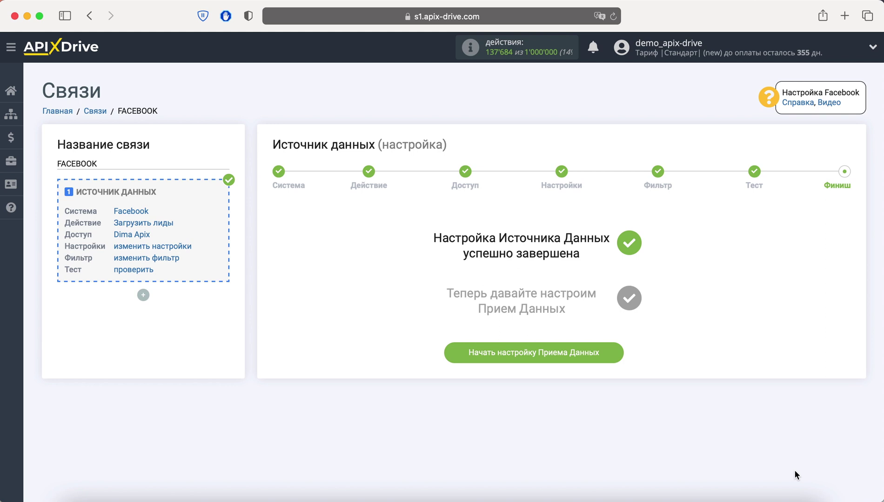
{"action": "left_click", "coordinate": [548, 350]}
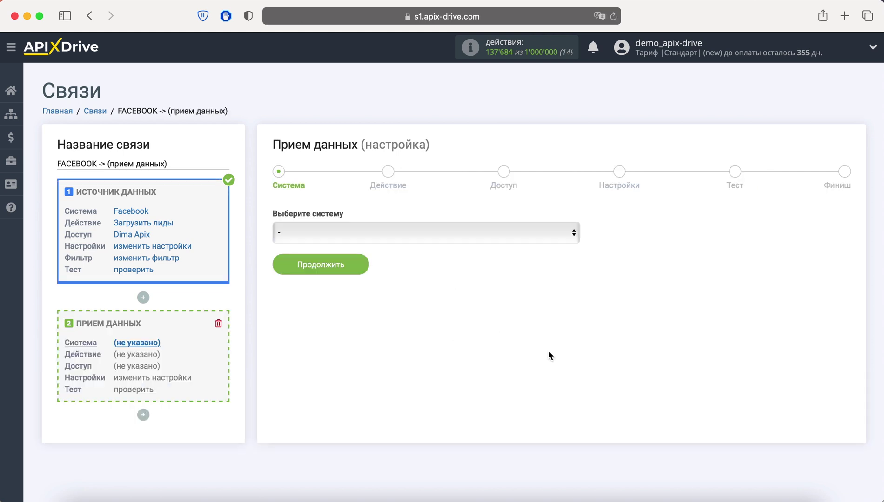
Choose Viber as the system that receives the data and continue.
{"action": "left_click", "coordinate": [444, 237]}
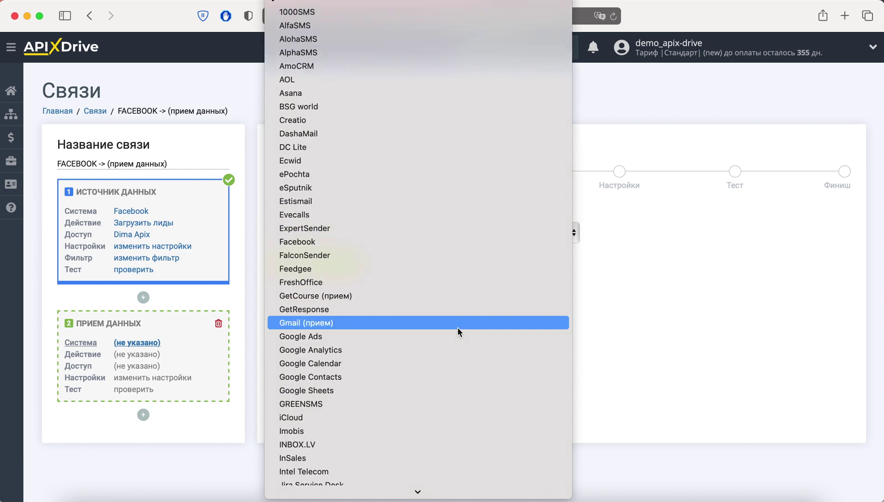
{"action": "scroll", "coordinate": [458, 328], "scroll_direction": "down", "scroll_amount": 20}
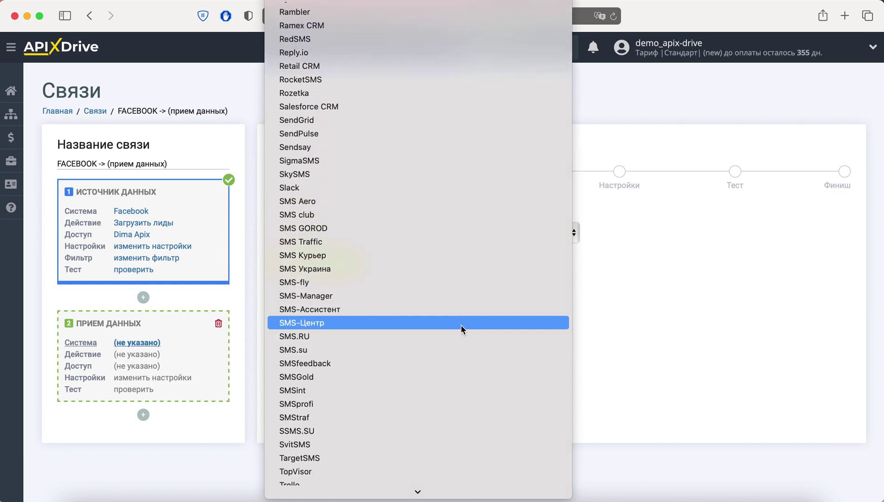
{"action": "scroll", "coordinate": [461, 325], "scroll_direction": "down", "scroll_amount": 8}
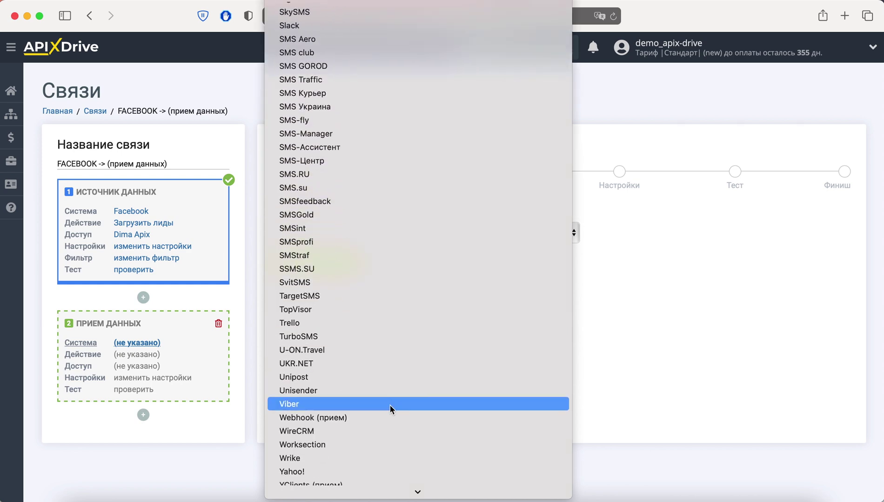
{"action": "left_click", "coordinate": [390, 406]}
{"action": "left_click", "coordinate": [350, 274]}
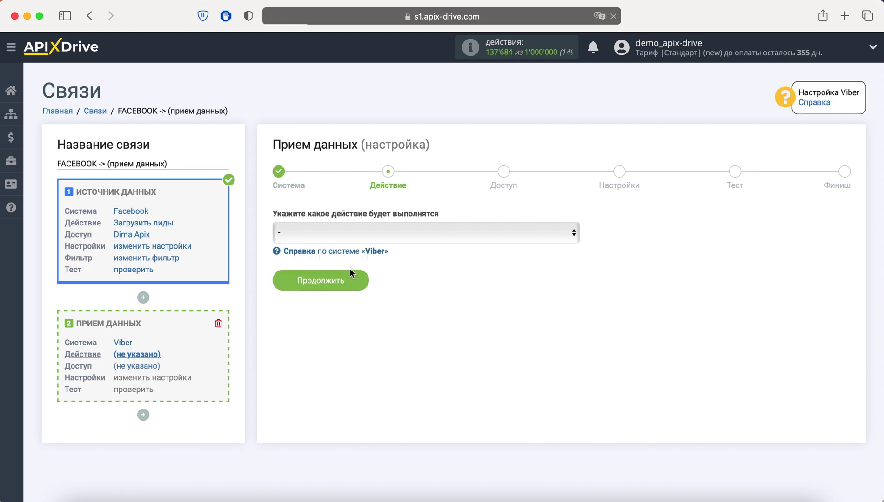
Set the Viber action to «Отправить сообщение» and continue to the access stage.
{"action": "left_click", "coordinate": [356, 230]}
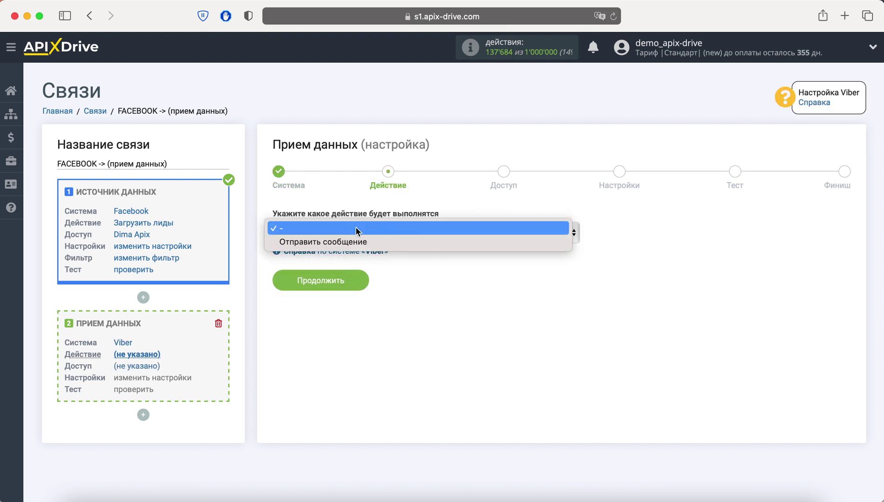
{"action": "left_click", "coordinate": [372, 242]}
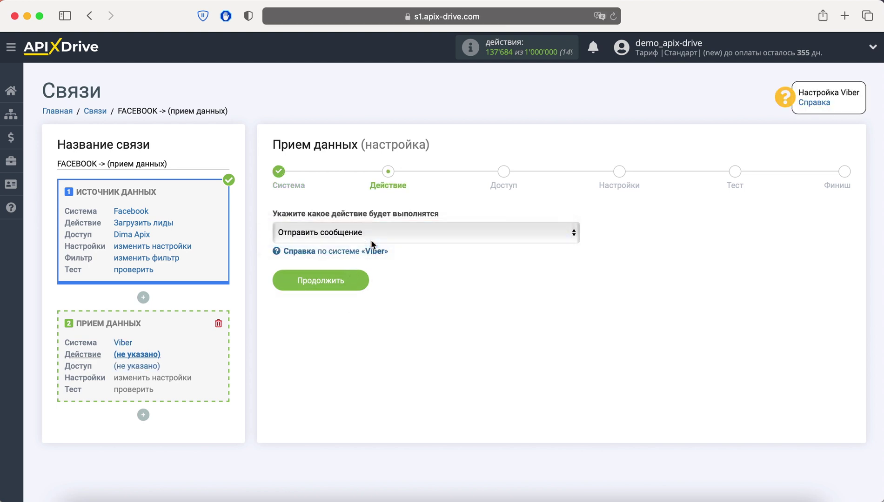
{"action": "left_click", "coordinate": [355, 279]}
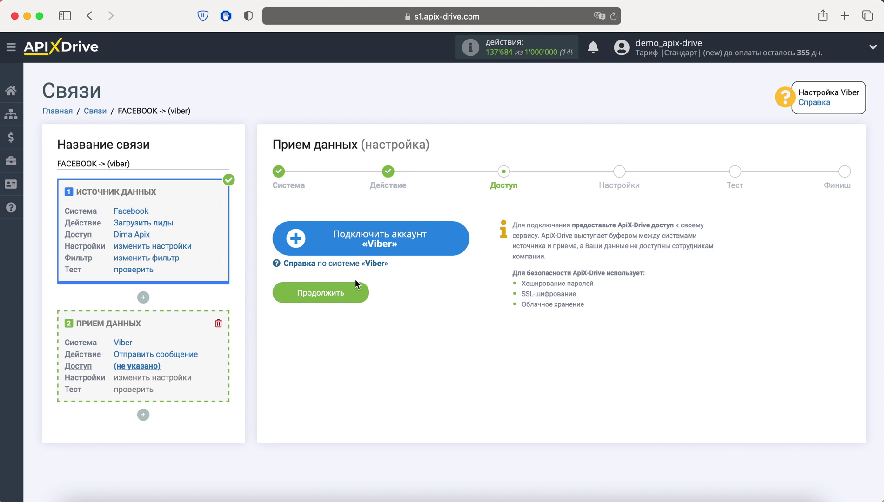
{"action": "left_click", "coordinate": [350, 252]}
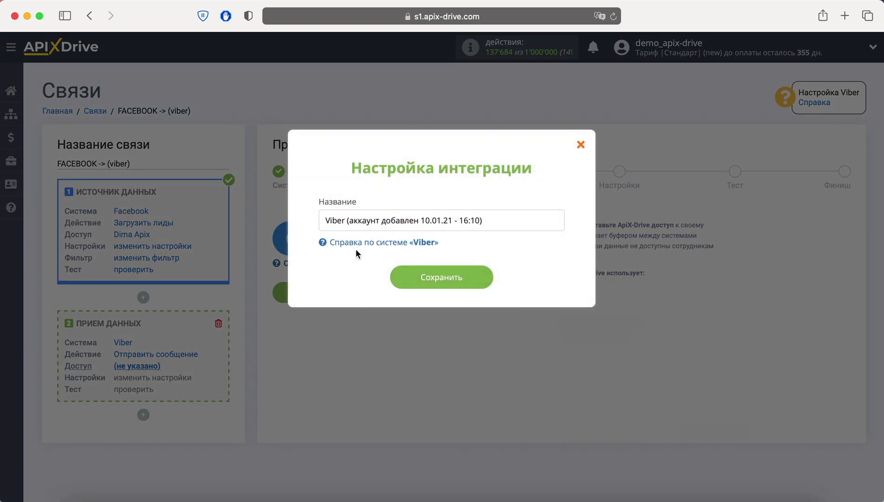
{"action": "left_click", "coordinate": [410, 277]}
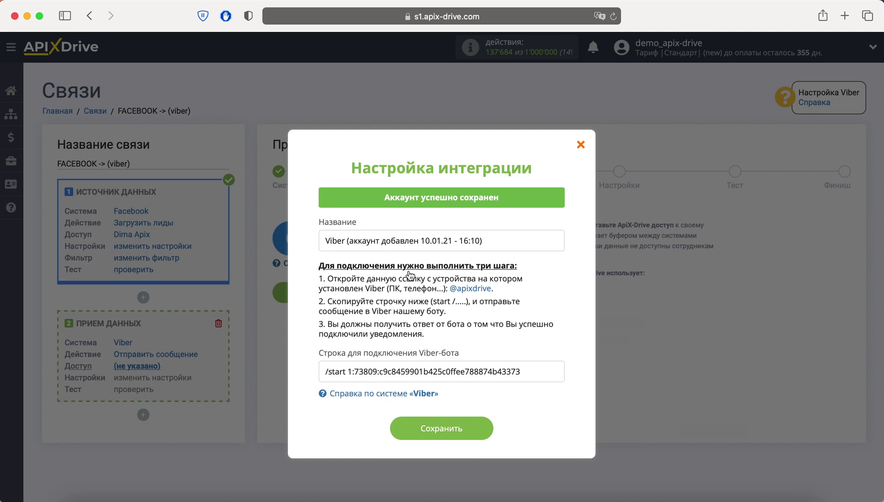
{"action": "left_click", "coordinate": [471, 290]}
{"action": "left_click", "coordinate": [535, 276]}
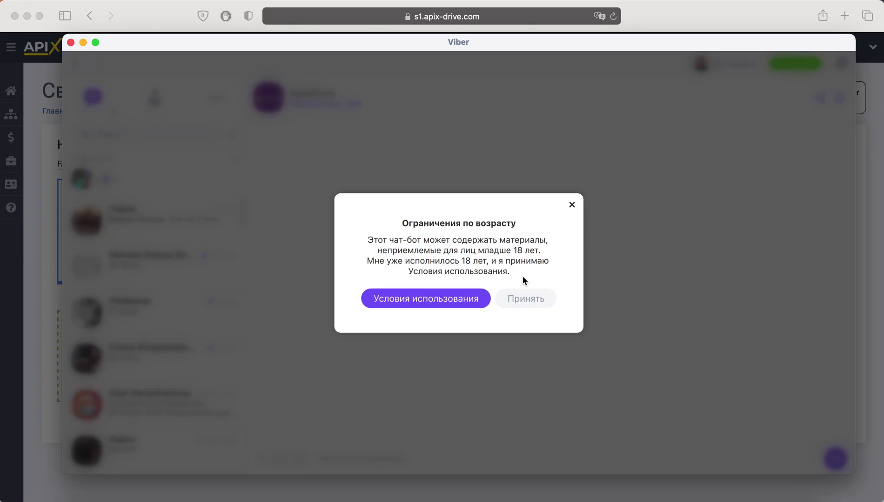
{"action": "left_click", "coordinate": [526, 299]}
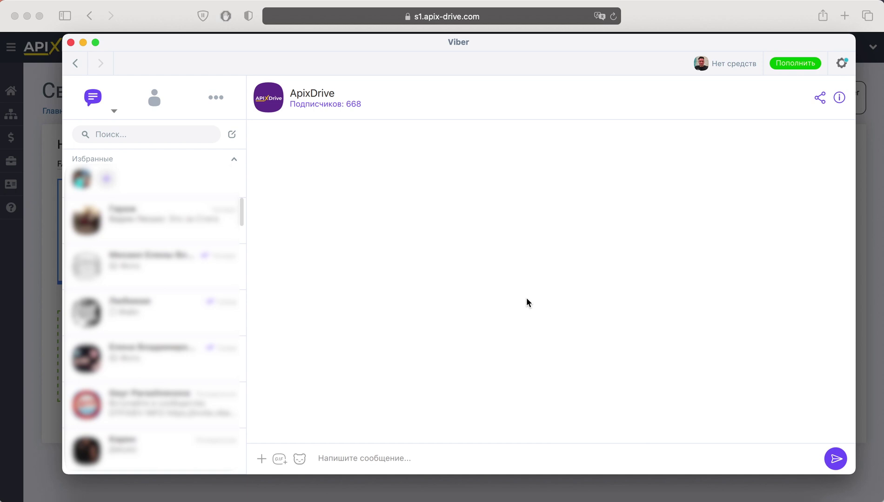
Copy the Viber bot connection string containing the token from the integration settings and send it to the ApixDrive chat in Viber.
{"action": "key", "text": "super+Tab"}
{"action": "left_click_drag", "start_coordinate": [519, 371], "coordinate": [325, 370]}
{"action": "right_click", "coordinate": [365, 372]}
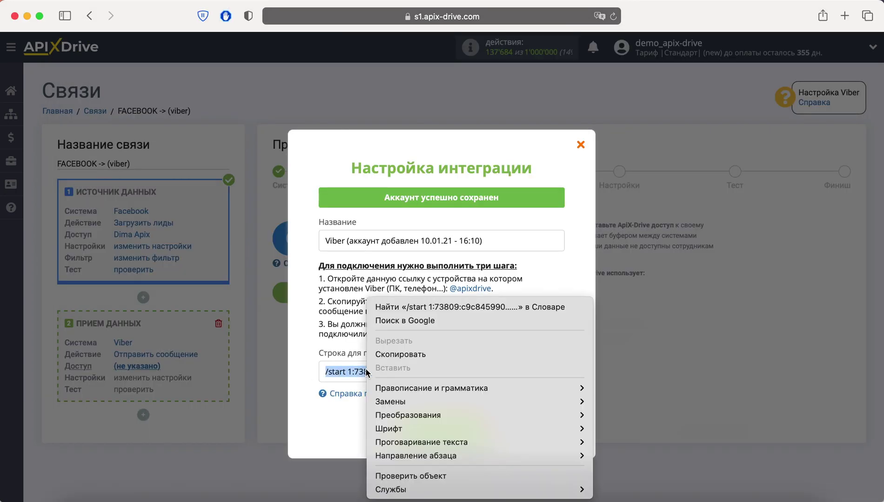
{"action": "left_click", "coordinate": [389, 352]}
{"action": "key", "text": "super+Tab"}
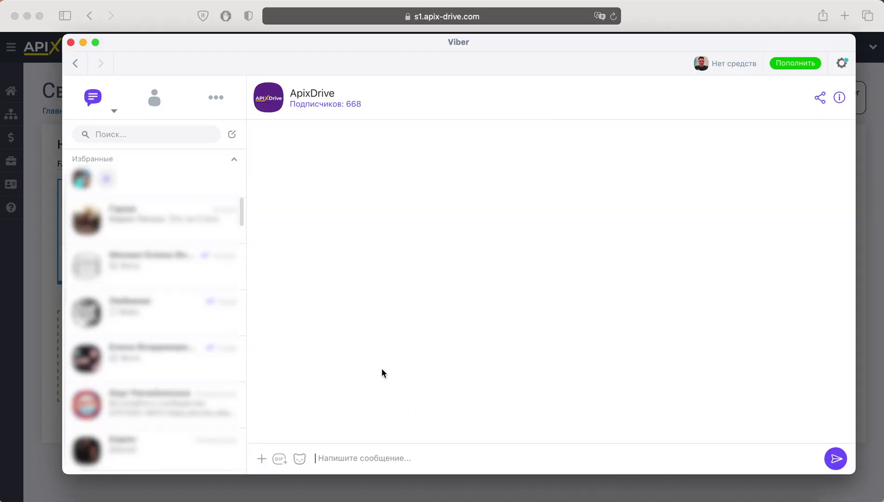
{"action": "key", "text": "super+v"}
{"action": "left_click", "coordinate": [836, 459]}
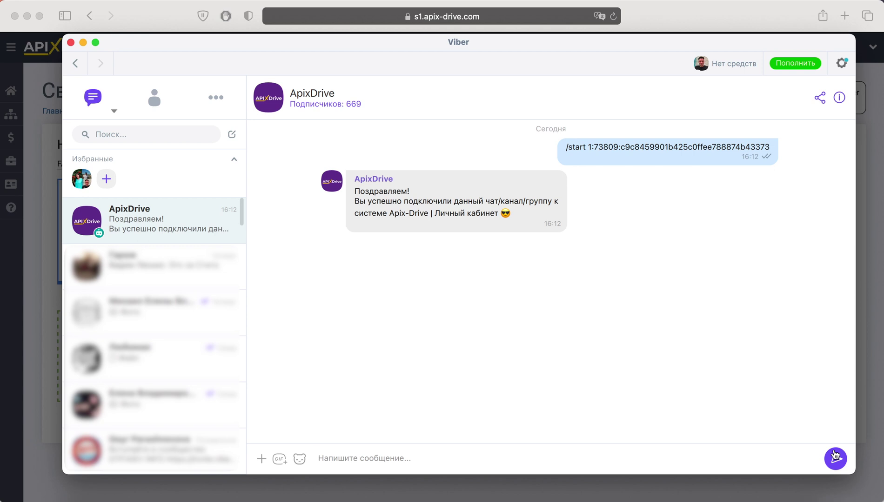
Switch back to ApiX-Drive, save the Viber integration and continue with the connected Viber account.
{"action": "key", "text": "super+Tab"}
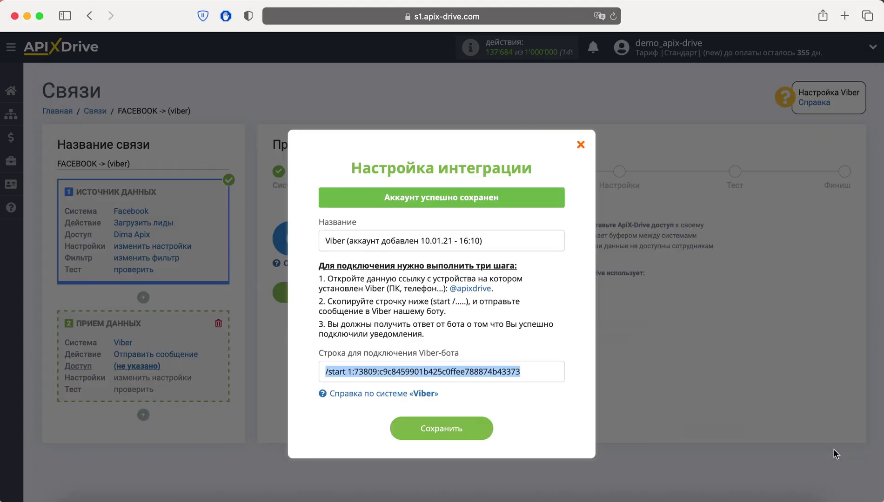
{"action": "left_click", "coordinate": [462, 434]}
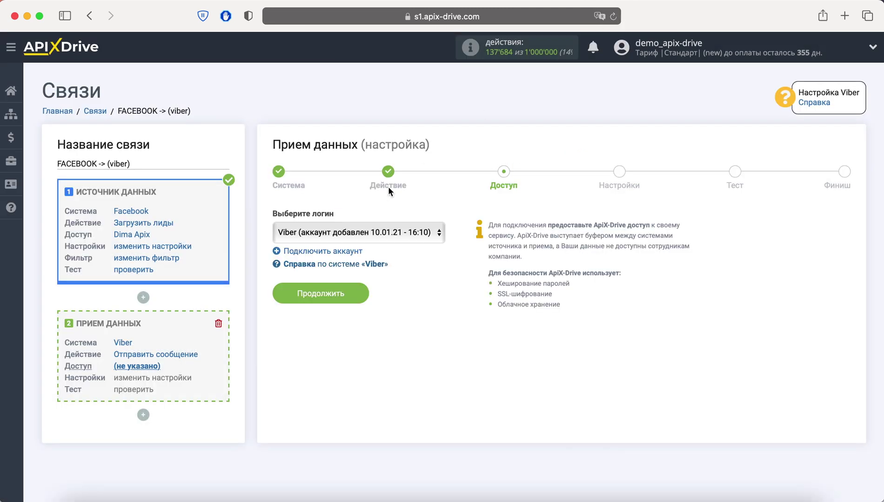
{"action": "left_click", "coordinate": [359, 287]}
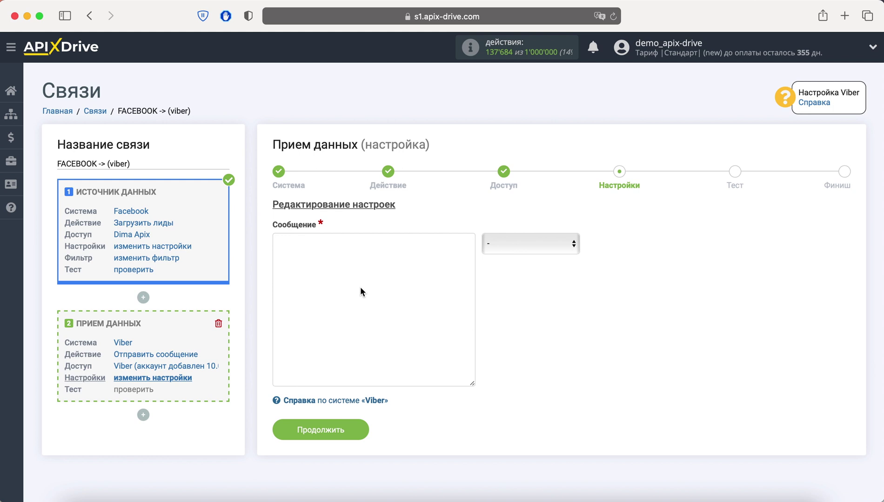
Insert the Facebook «ID лида» variable into the Viber message and put the text «Лид из Facebook» before it.
{"action": "left_click", "coordinate": [530, 247]}
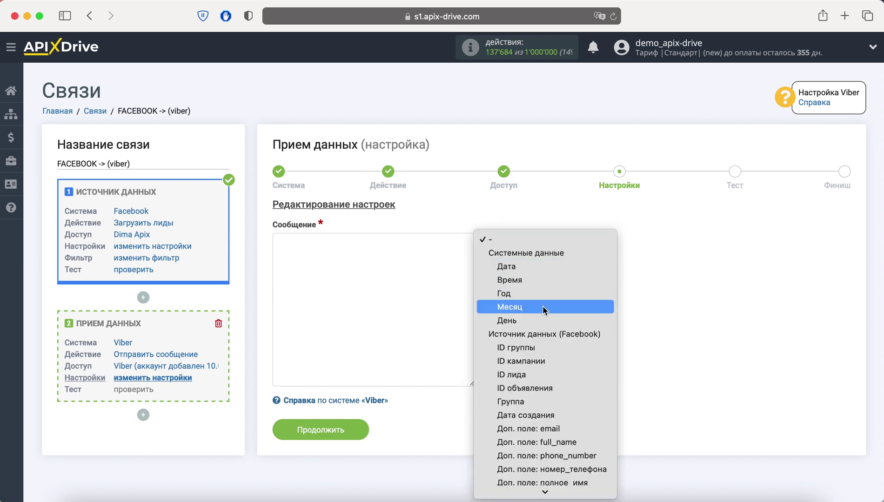
{"action": "left_click", "coordinate": [547, 375]}
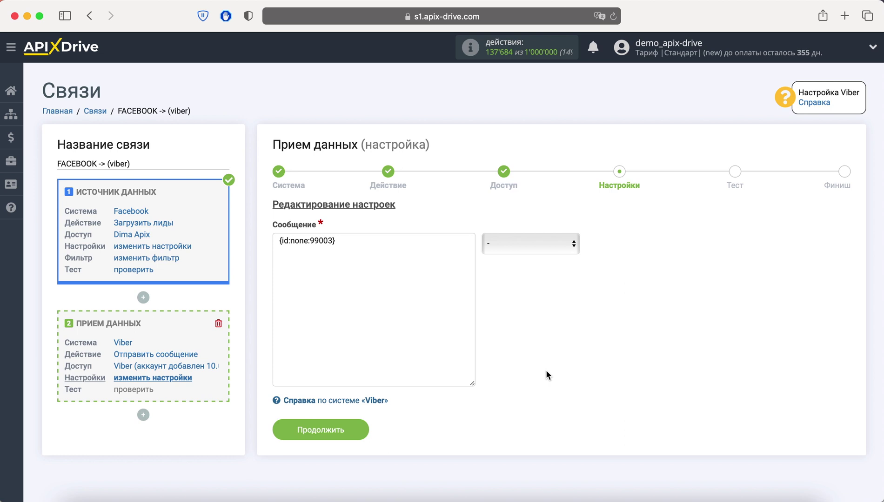
{"action": "left_click", "coordinate": [280, 242]}
{"action": "type", "text": "Лид из"}
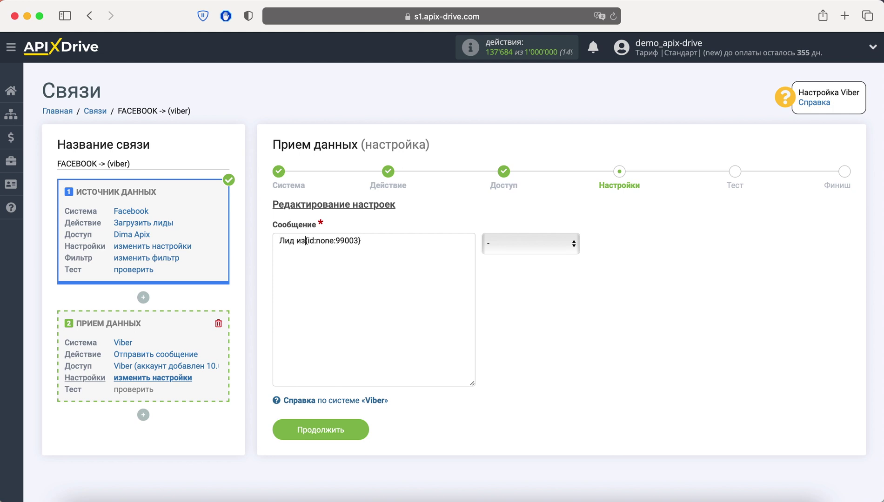
{"action": "type", "text": " Facebook"}
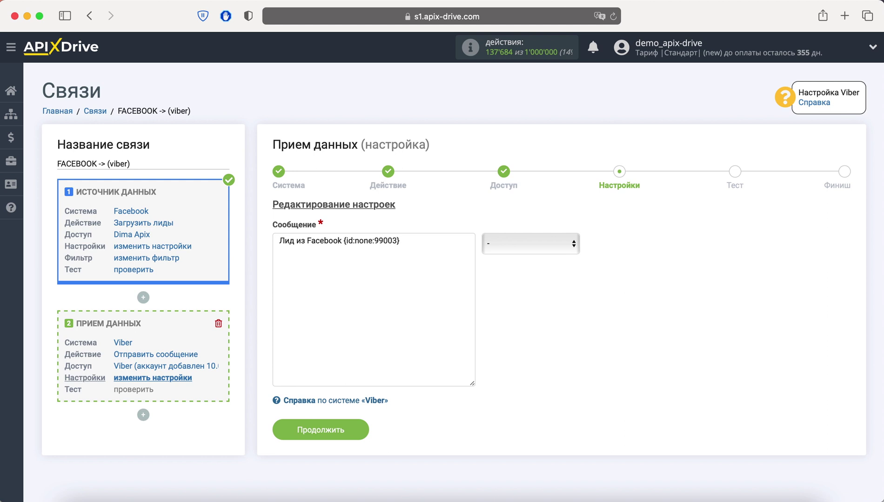
Add a message line «Имя:» followed by the Facebook variables полное_имя and full_name.
{"action": "left_click", "coordinate": [413, 237]}
{"action": "key", "text": "Return"}
{"action": "type", "text": "Имя:"}
{"action": "left_click", "coordinate": [555, 245]}
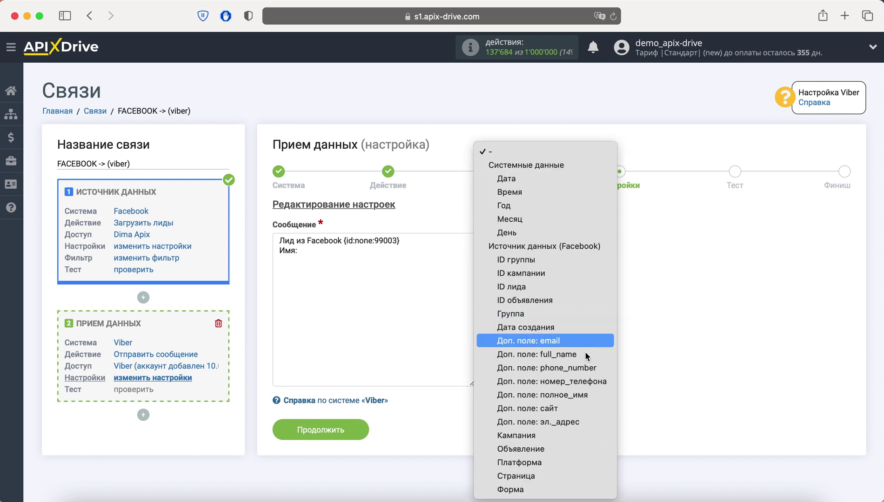
{"action": "left_click", "coordinate": [599, 396]}
{"action": "left_click", "coordinate": [562, 248]}
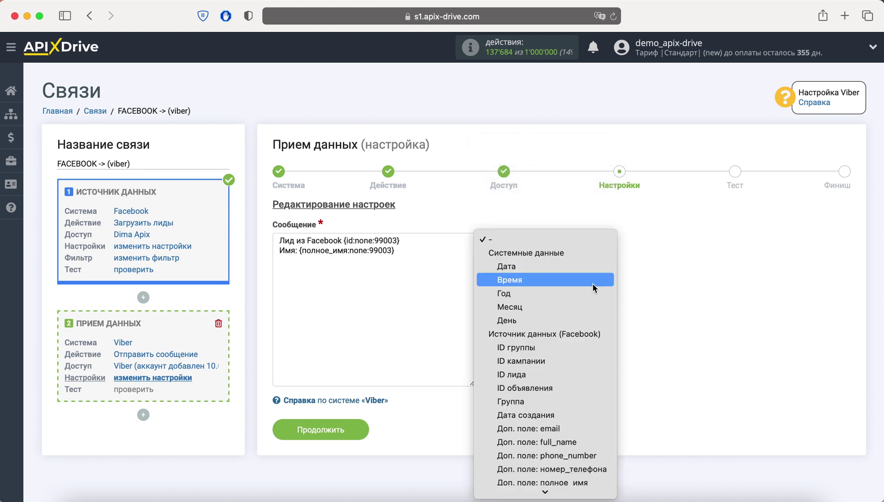
{"action": "left_click", "coordinate": [601, 356]}
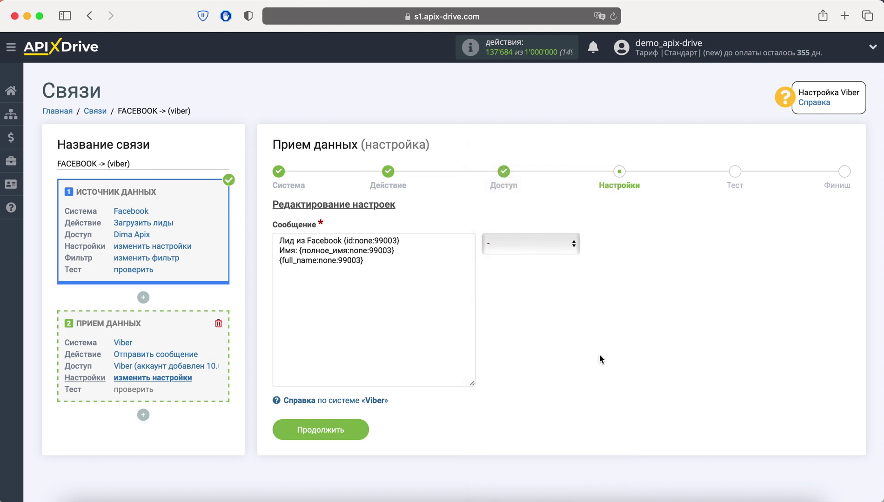
Add a message line «Телефон:» followed by the Facebook variables phone_number and номер_телефона.
{"action": "key", "text": "Return"}
{"action": "type", "text": "Телефон:"}
{"action": "left_click", "coordinate": [540, 241]}
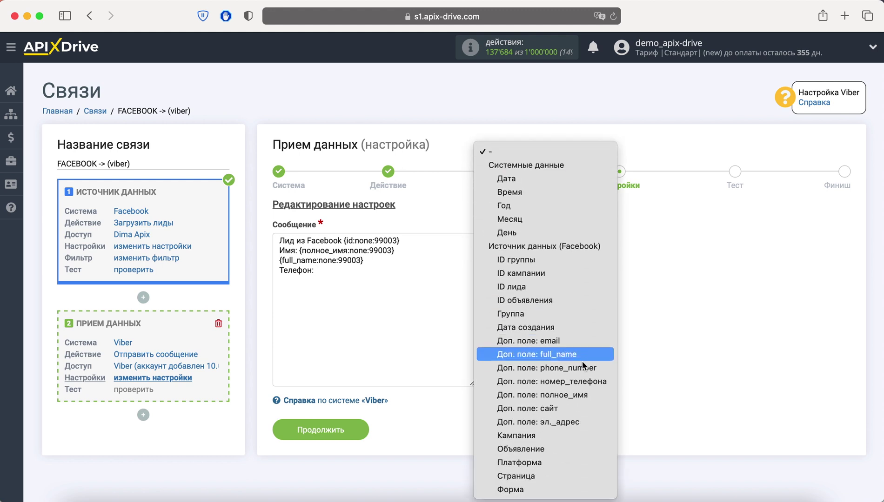
{"action": "left_click", "coordinate": [590, 366]}
{"action": "left_click", "coordinate": [552, 245]}
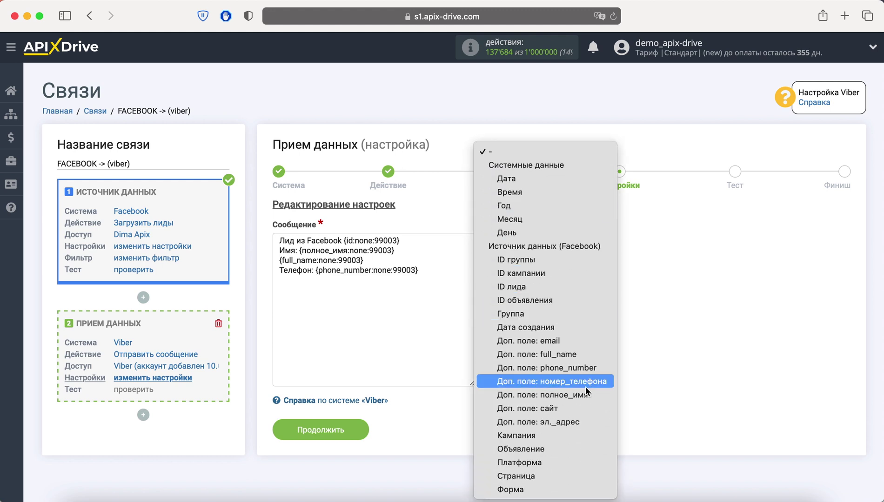
{"action": "left_click", "coordinate": [583, 383]}
Add a message line «Email:» with the variables email and эл._адрес, and continue to the test stage.
{"action": "key", "text": "Return"}
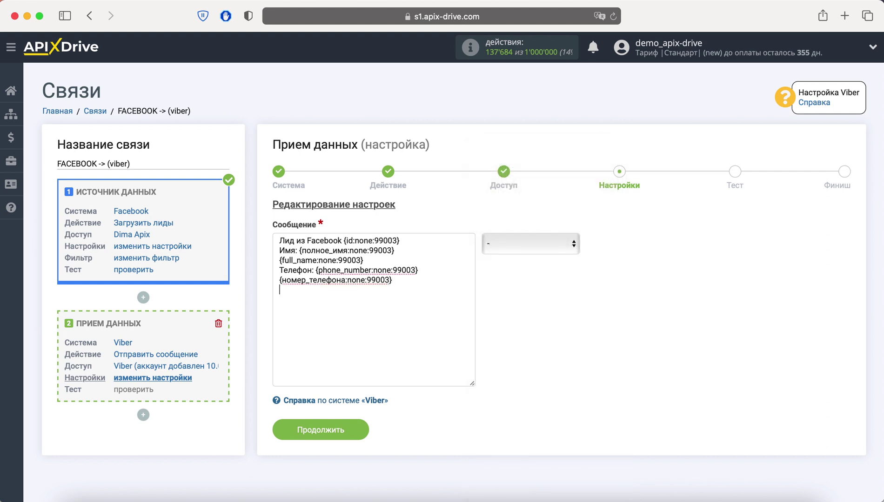
{"action": "type", "text": "Email:"}
{"action": "left_click", "coordinate": [541, 250]}
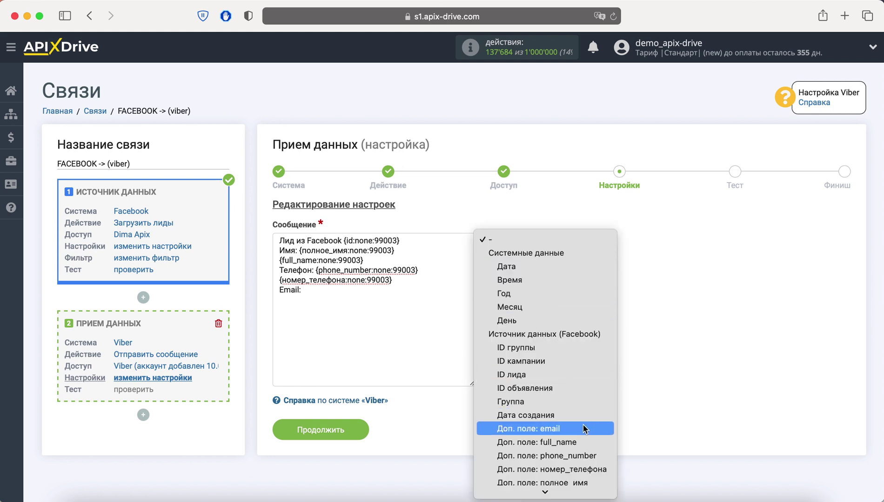
{"action": "left_click", "coordinate": [584, 428]}
{"action": "left_click", "coordinate": [544, 241]}
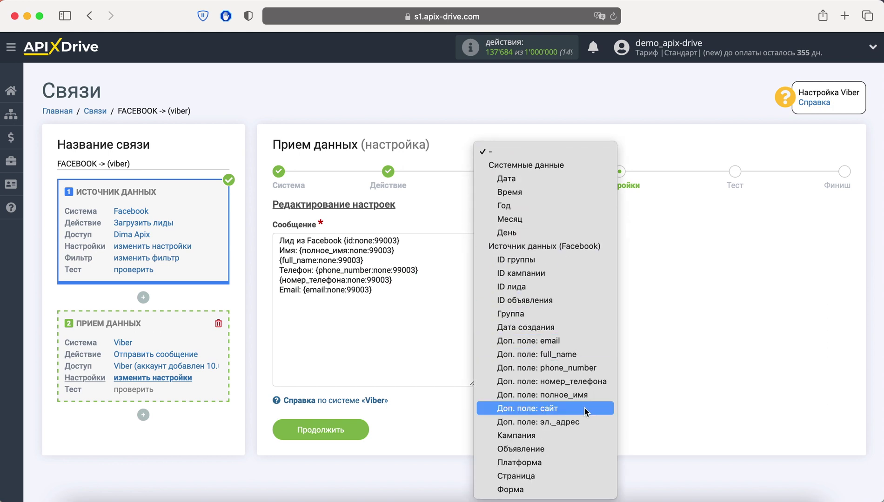
{"action": "left_click", "coordinate": [588, 415]}
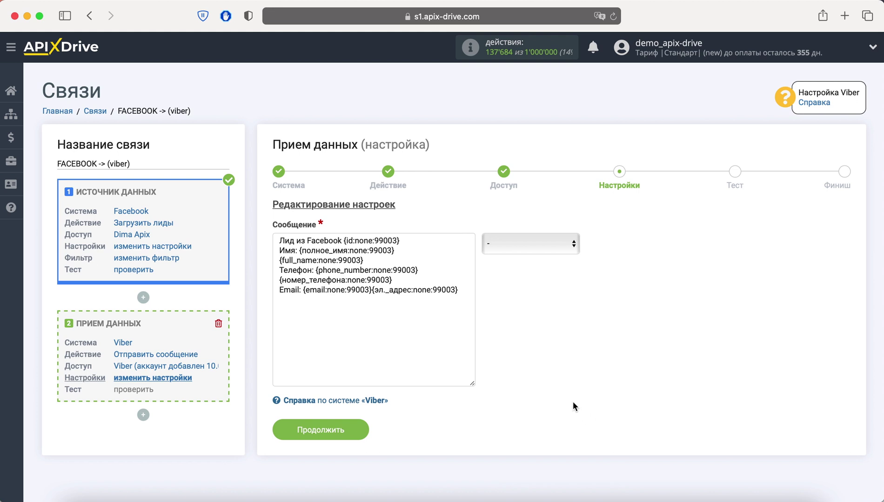
{"action": "left_click", "coordinate": [348, 428]}
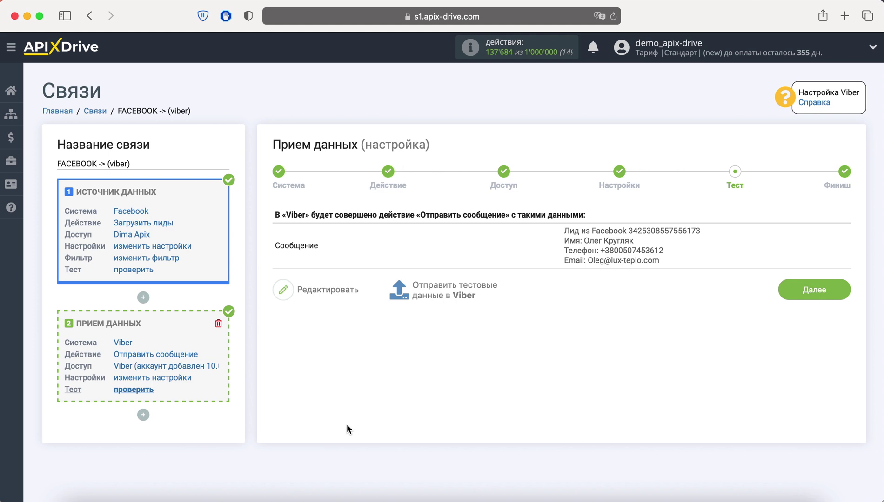
Send the test data to Viber, check the received message in the ApixDrive chat, and close Viber to return to ApiX-Drive.
{"action": "left_click", "coordinate": [435, 291]}
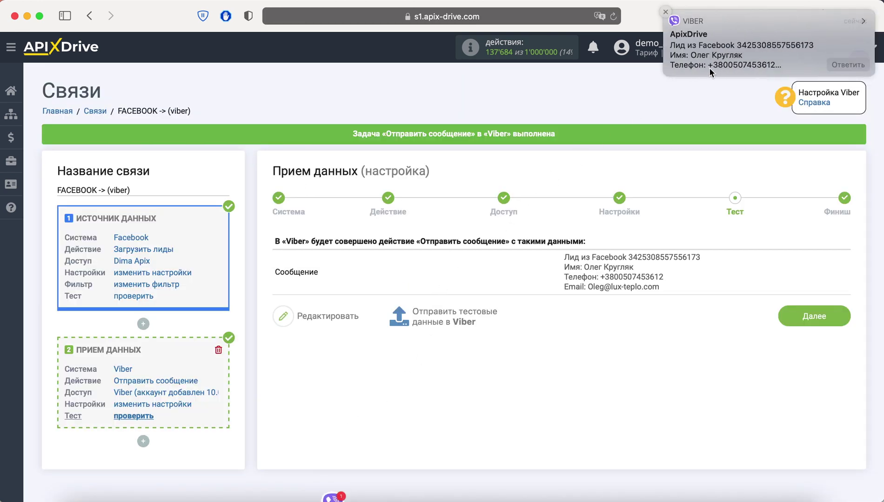
{"action": "left_click", "coordinate": [709, 68]}
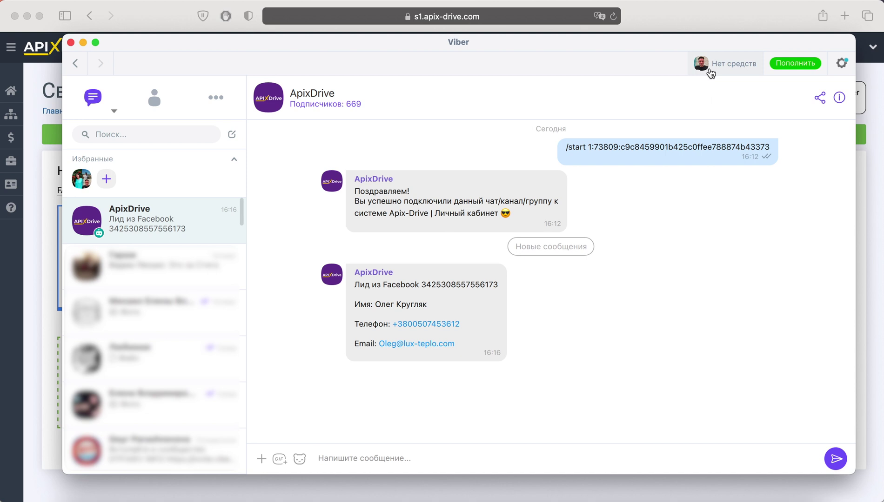
{"action": "key", "text": "super+q"}
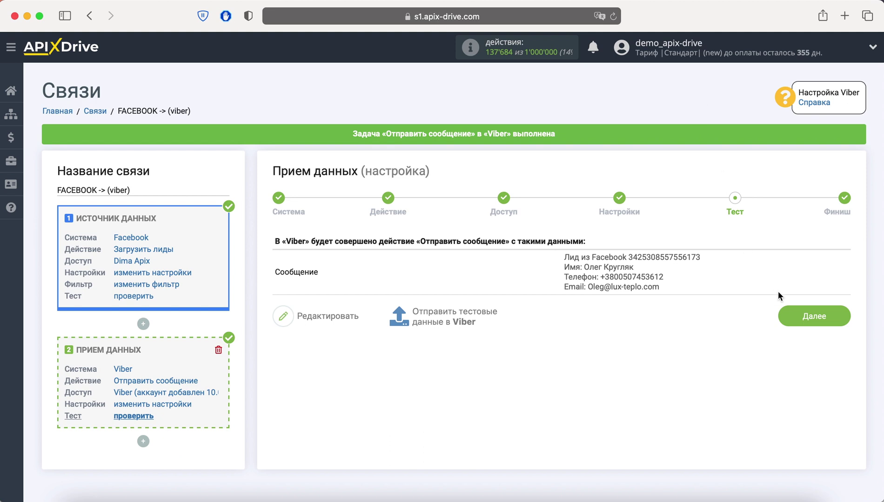
Finish the Viber setup with automatic updating enabled, and save the connection's update interval as 5 minutes.
{"action": "left_click", "coordinate": [795, 317]}
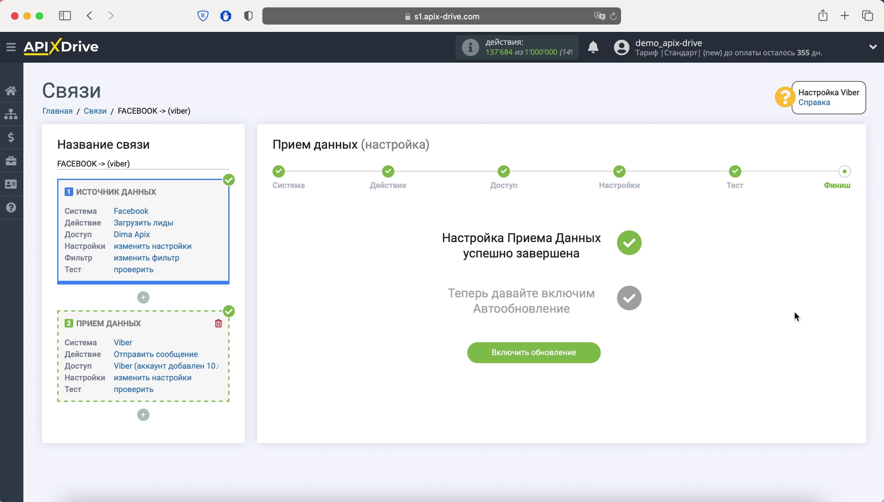
{"action": "left_click", "coordinate": [579, 358]}
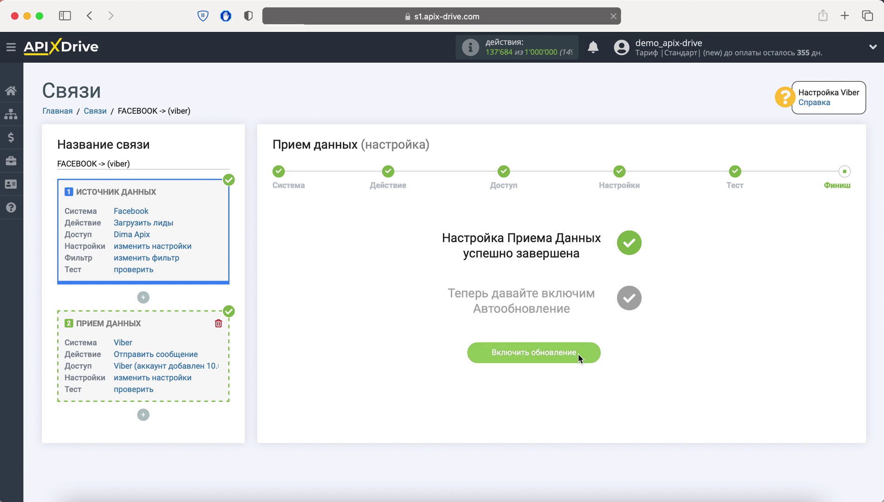
{"action": "left_click", "coordinate": [837, 185]}
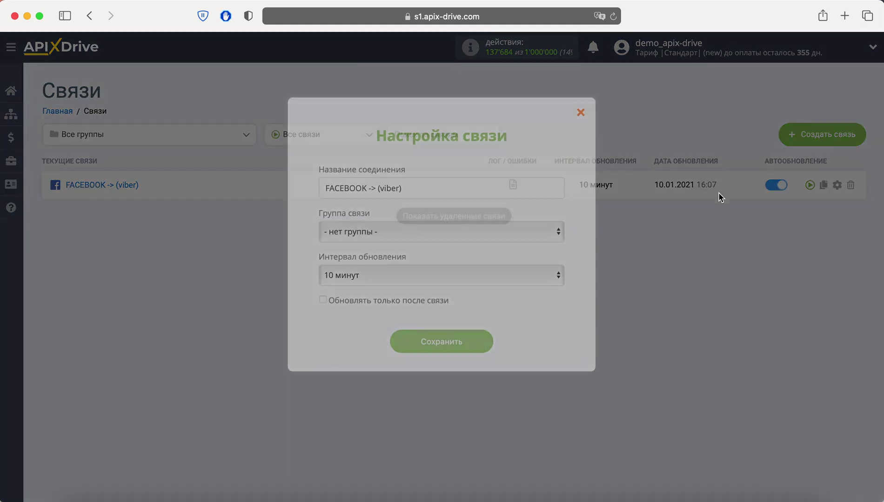
{"action": "left_click", "coordinate": [489, 275]}
{"action": "left_click", "coordinate": [452, 258]}
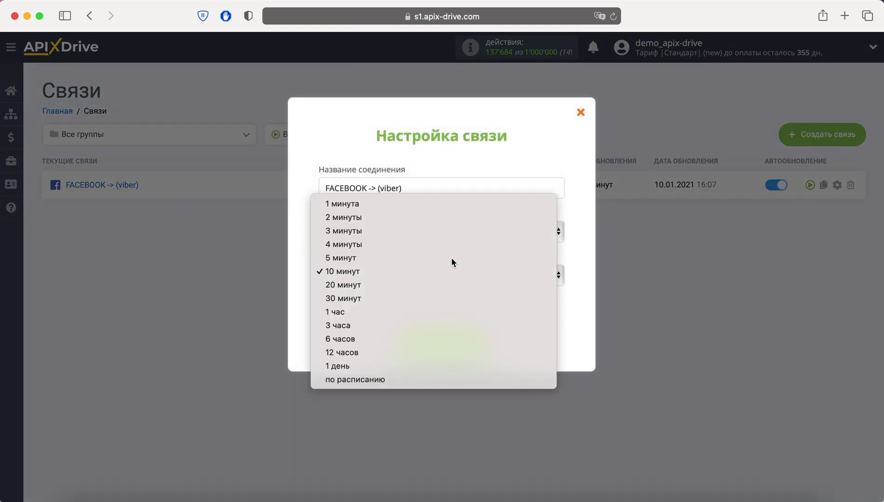
{"action": "left_click", "coordinate": [471, 344]}
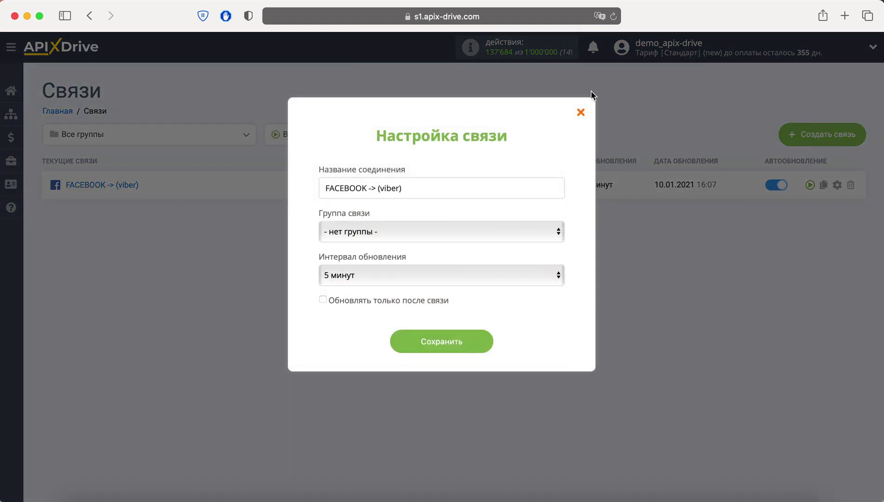